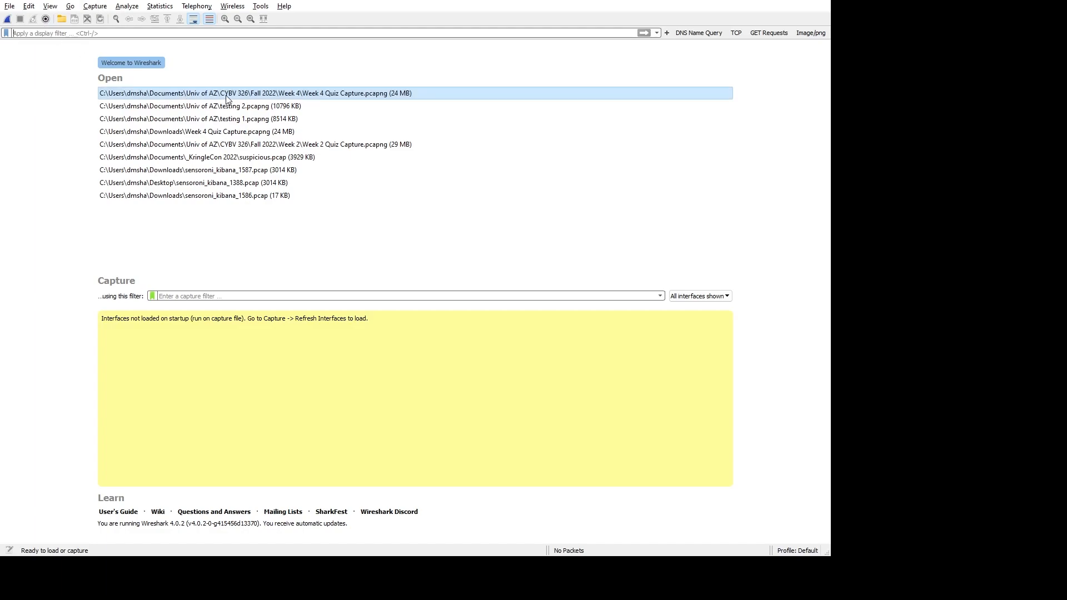
Step: Open the recent capture "Week 4 Quiz Capture.pcapng" stored in the Week 4 folder and filter its packets by dns
{"action": "double_click", "coordinate": [289, 95]}
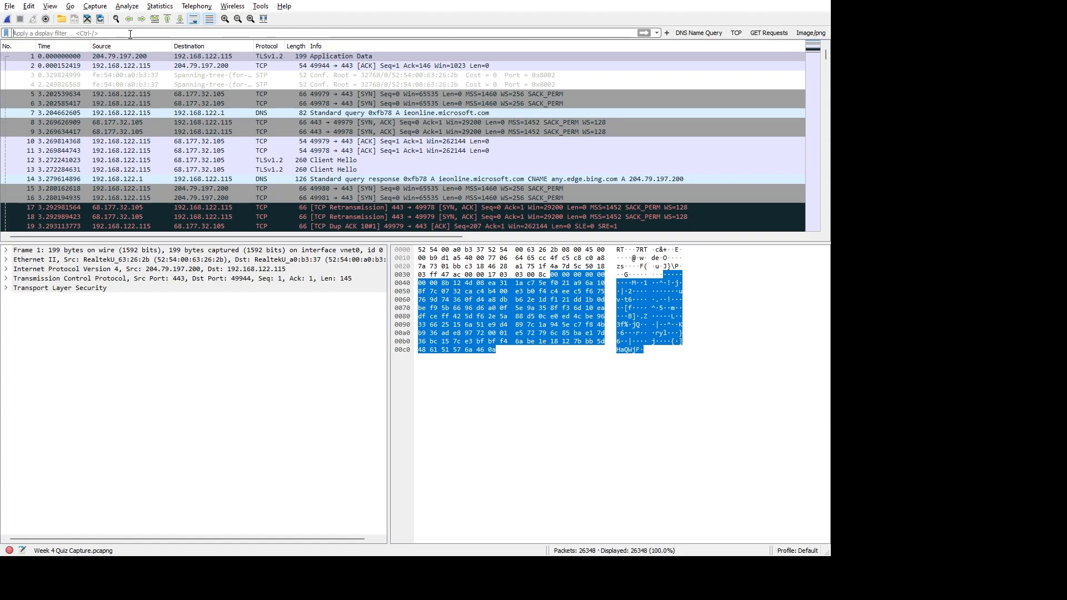
{"action": "type", "text": "dns"}
{"action": "key", "text": "Return"}
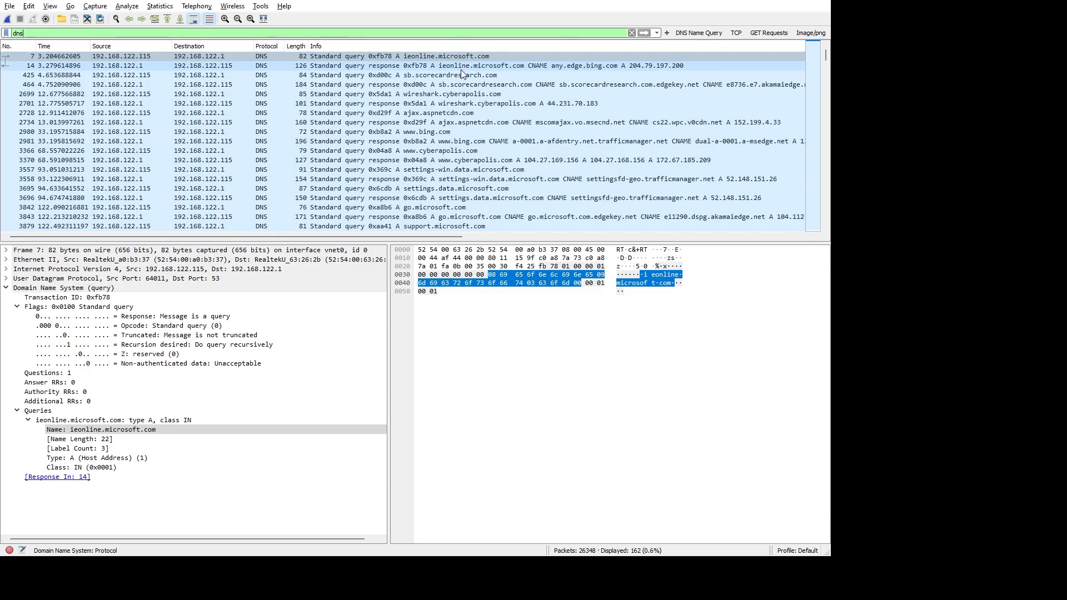
{"action": "scroll", "coordinate": [461, 69], "scroll_direction": "down", "scroll_amount": 4}
{"action": "scroll", "coordinate": [470, 86], "scroll_direction": "down", "scroll_amount": 3}
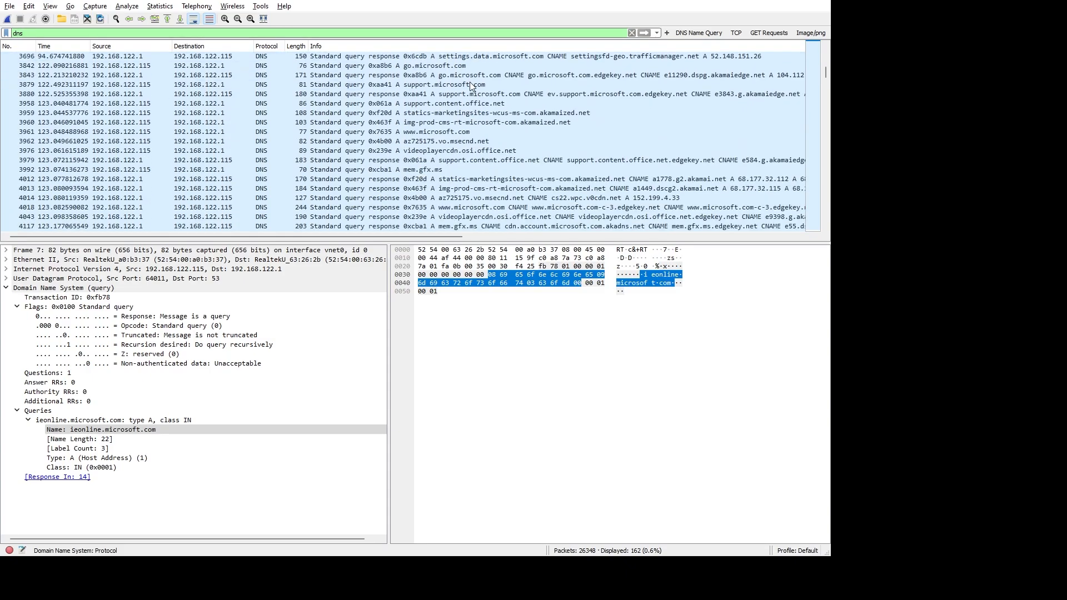
{"action": "scroll", "coordinate": [472, 86], "scroll_direction": "down", "scroll_amount": 8}
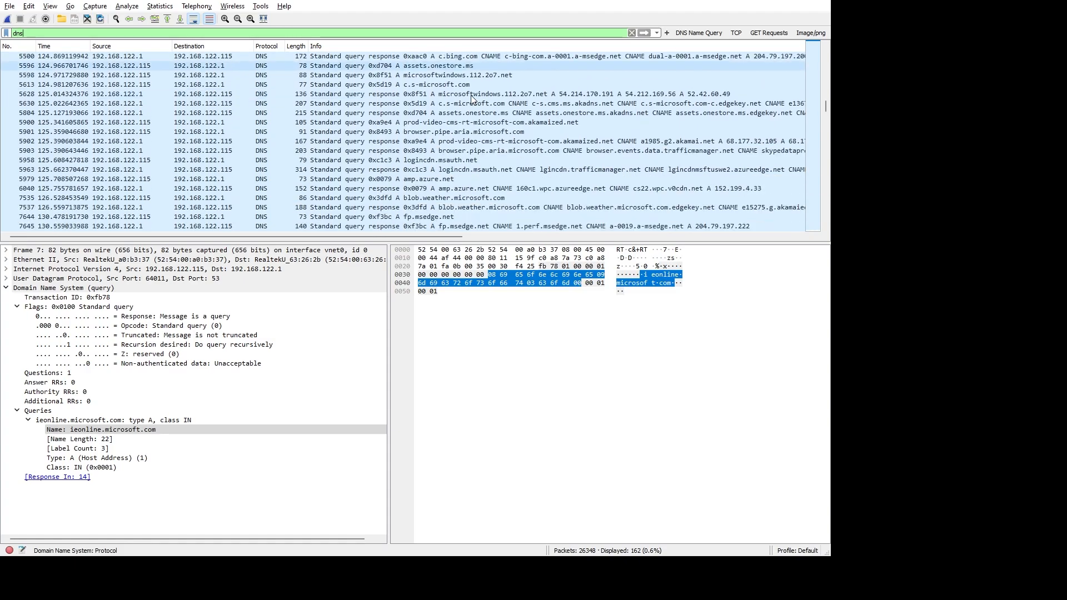
{"action": "scroll", "coordinate": [471, 99], "scroll_direction": "down", "scroll_amount": 8}
{"action": "scroll", "coordinate": [472, 98], "scroll_direction": "down", "scroll_amount": 8}
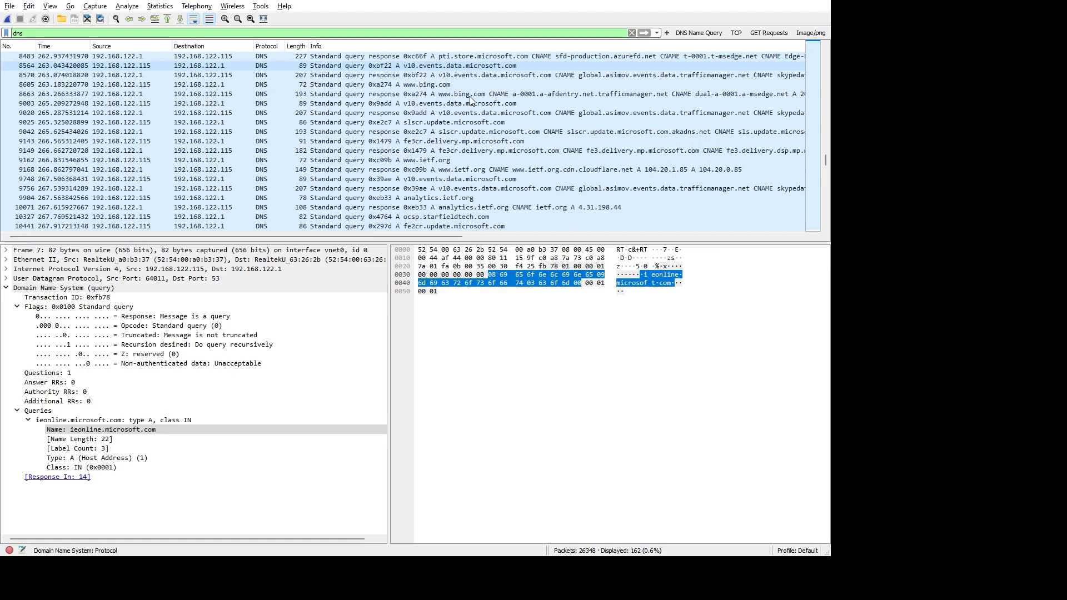
{"action": "left_click", "coordinate": [442, 161]}
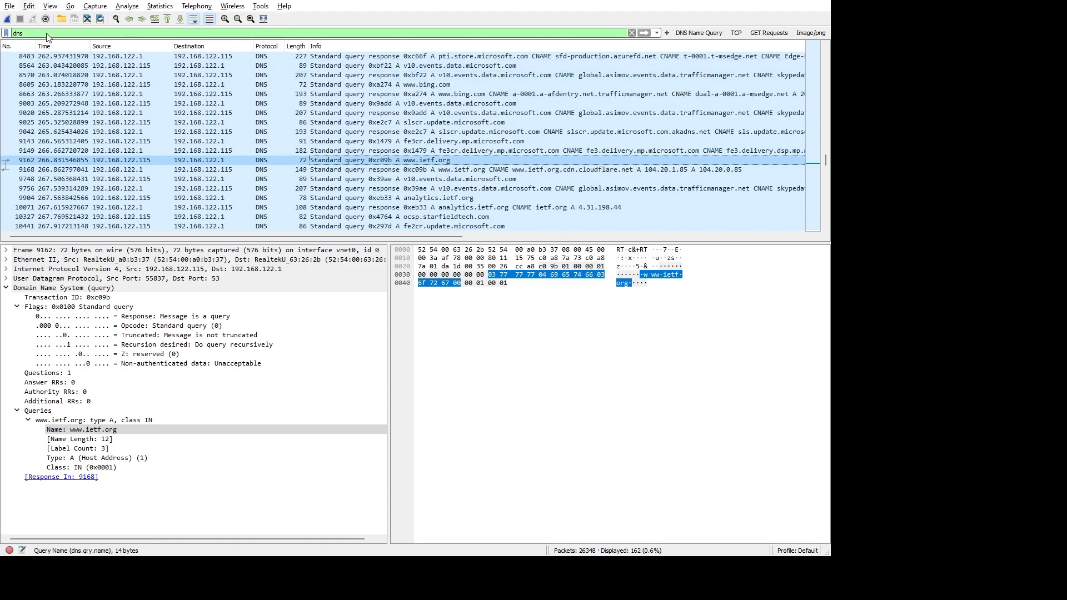
Step: Search packet details for the string "ietf.org", starting from the first DNS packet in the list
{"action": "key", "text": "ctrl+f"}
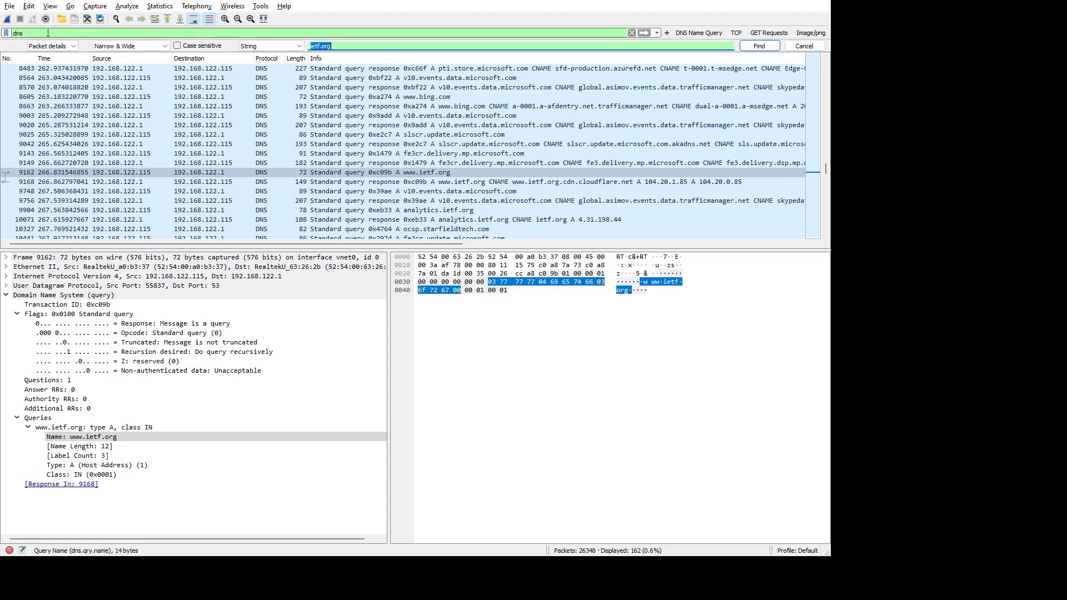
{"action": "left_click", "coordinate": [76, 46]}
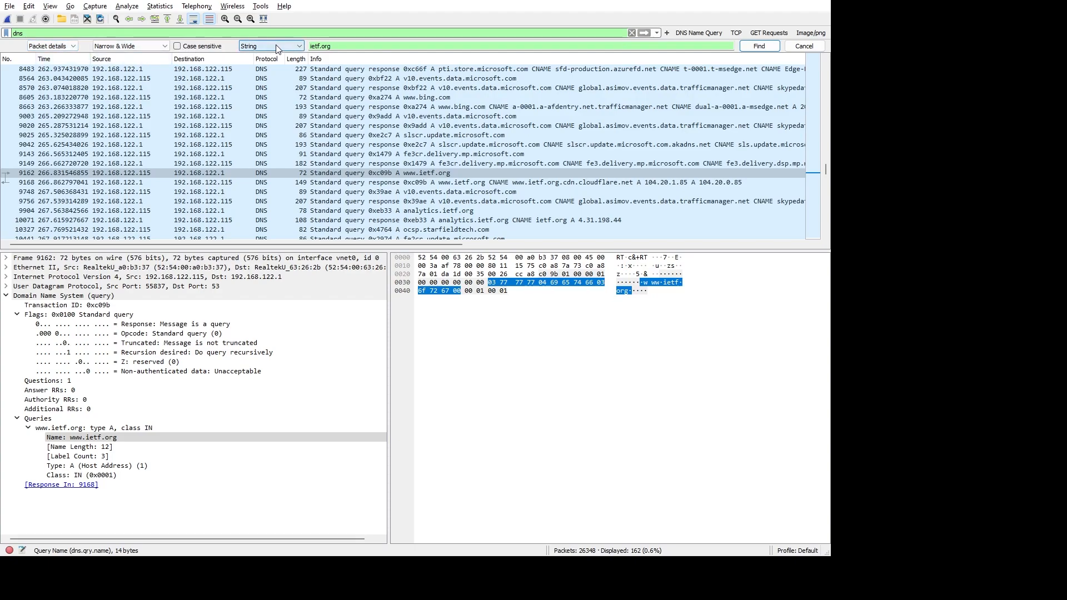
{"action": "left_click", "coordinate": [386, 47]}
{"action": "left_click_drag", "start_coordinate": [824, 175], "coordinate": [822, 56]}
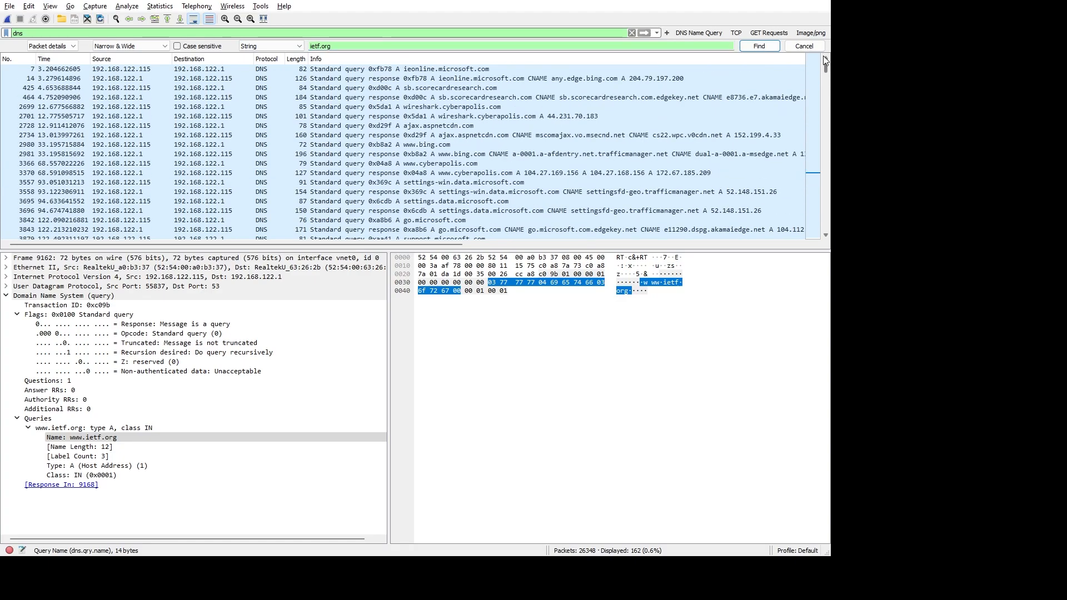
{"action": "left_click", "coordinate": [428, 71]}
{"action": "left_click", "coordinate": [370, 47]}
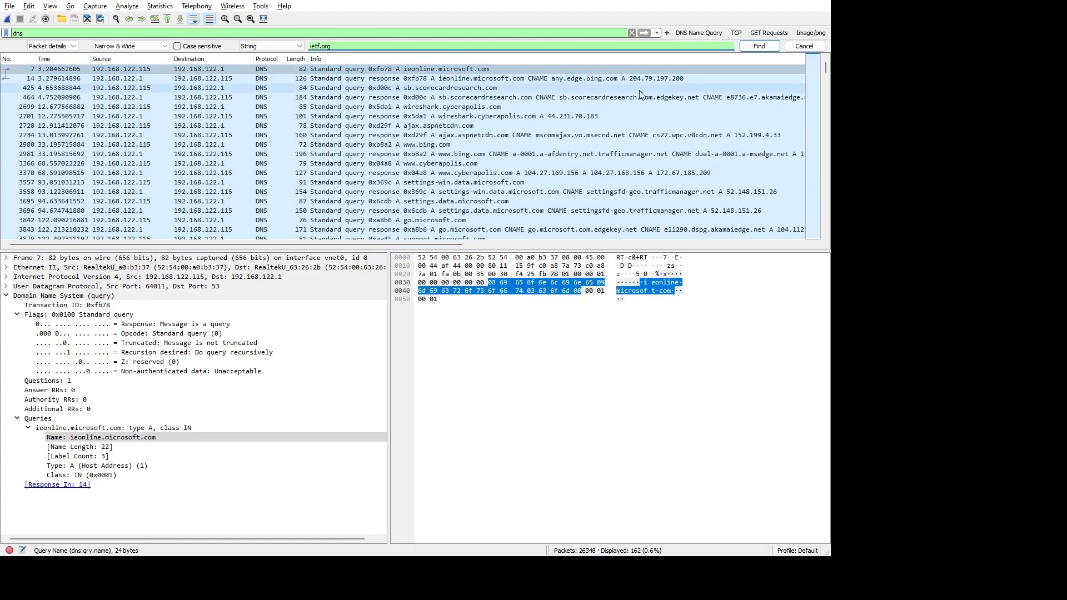
{"action": "left_click", "coordinate": [762, 48]}
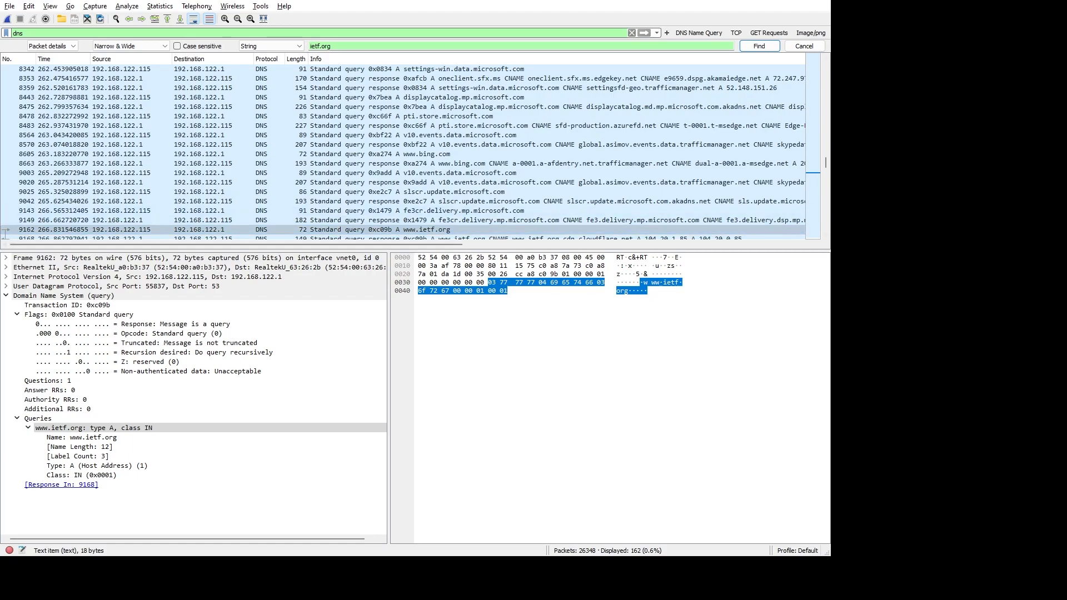
{"action": "scroll", "coordinate": [615, 201], "scroll_direction": "down", "scroll_amount": 1}
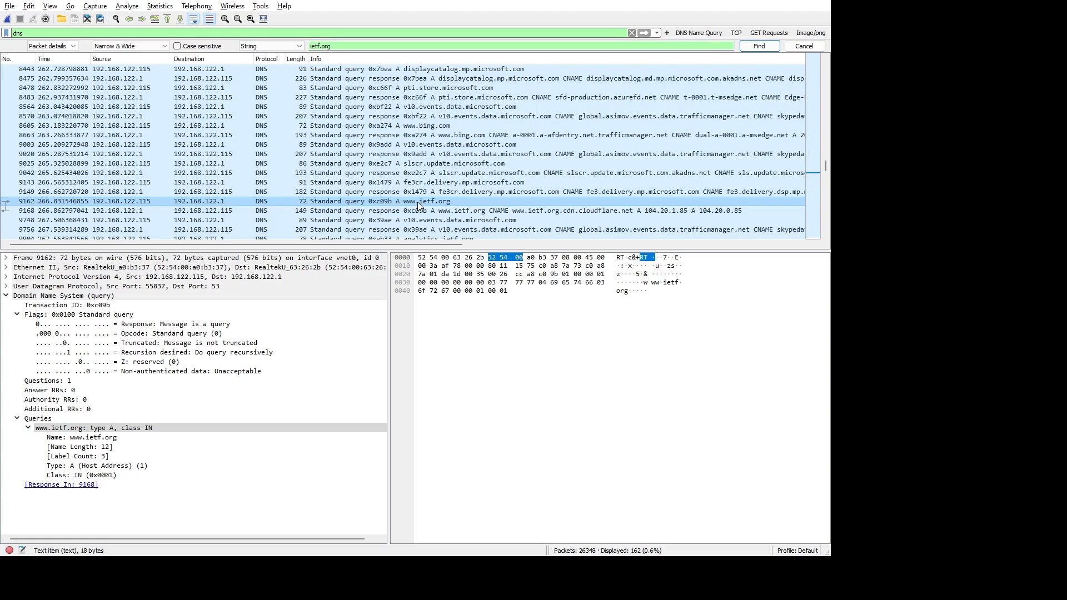
{"action": "left_click", "coordinate": [423, 212]}
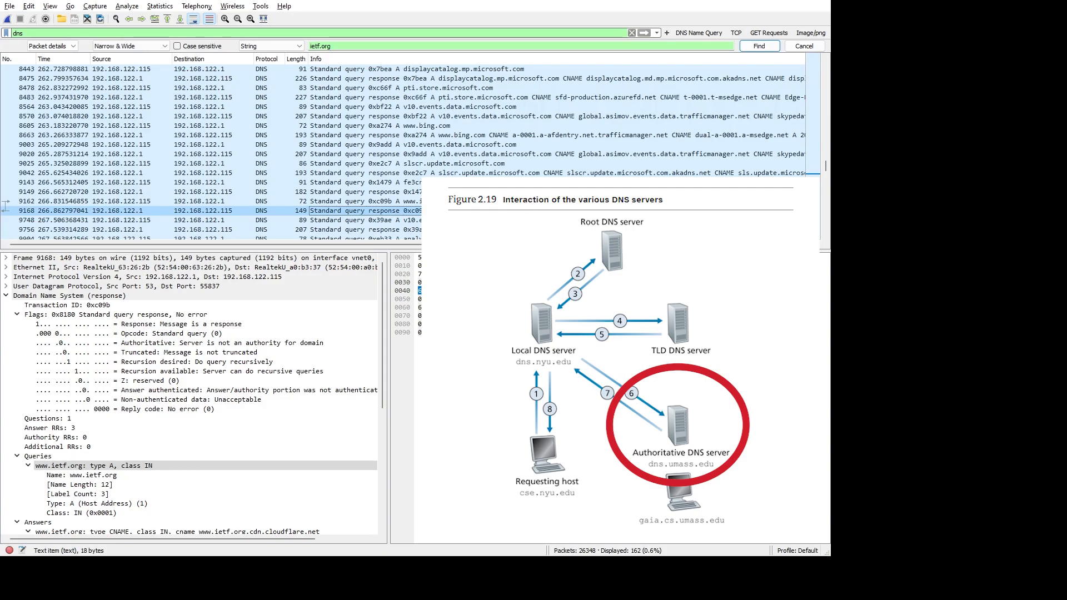
{"action": "scroll", "coordinate": [688, 173], "scroll_direction": "down", "scroll_amount": 3}
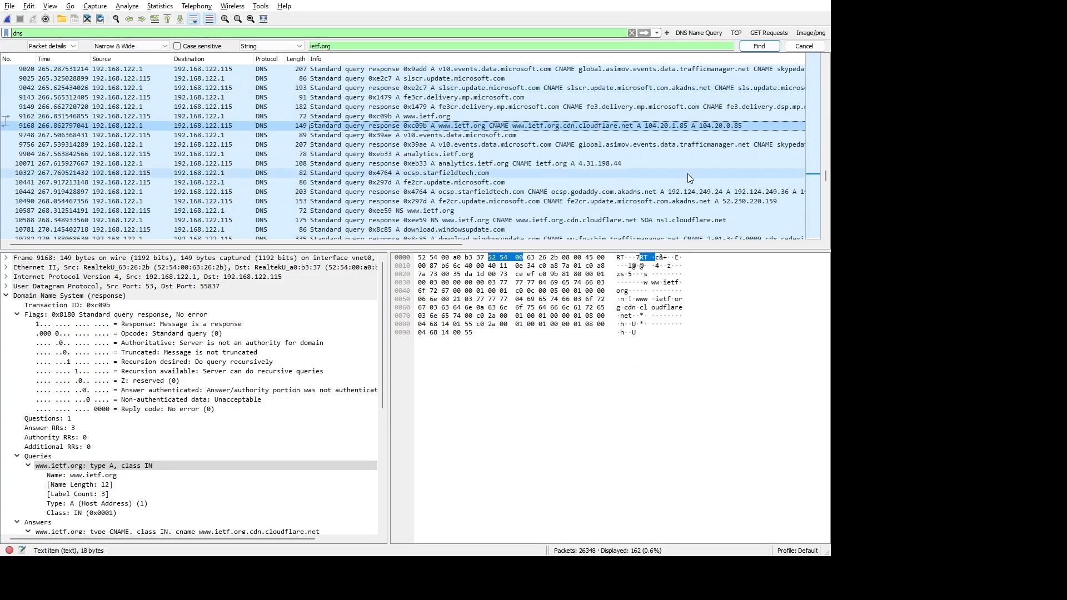
{"action": "scroll", "coordinate": [688, 178], "scroll_direction": "down", "scroll_amount": 1}
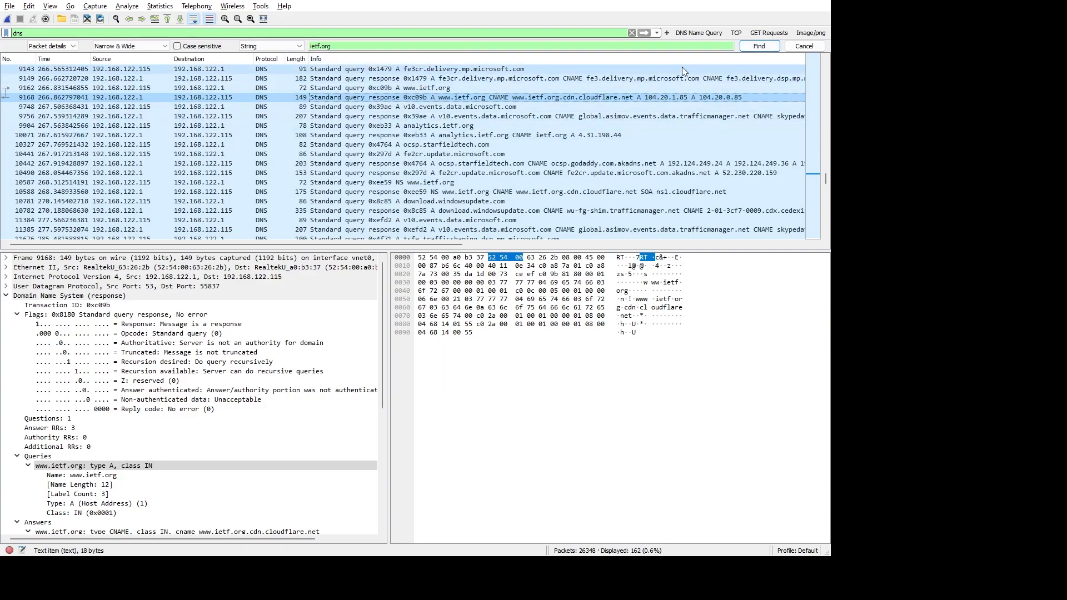
{"action": "left_click", "coordinate": [771, 48]}
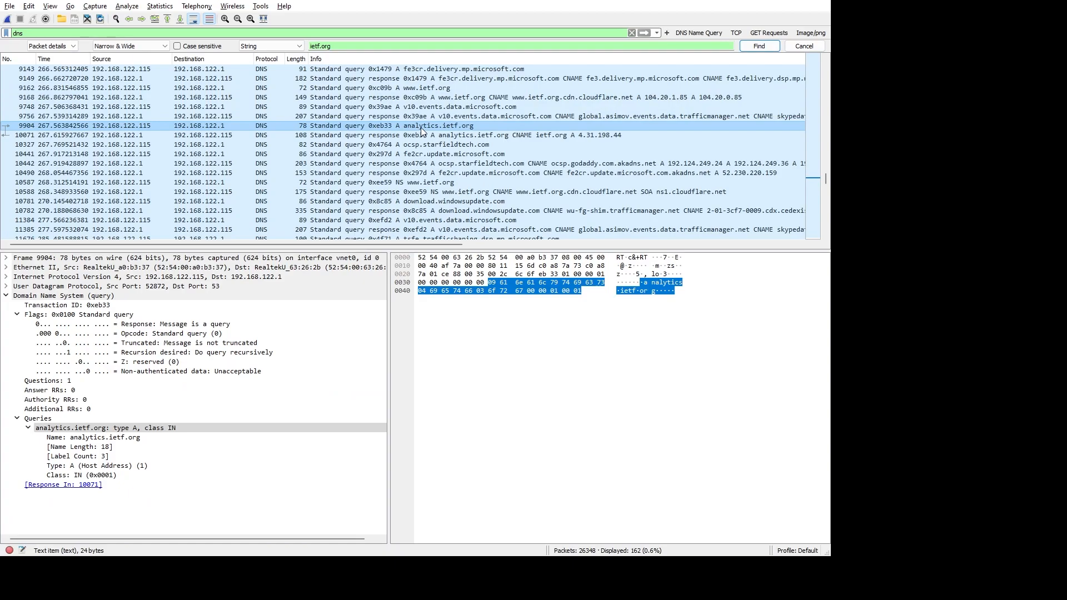
{"action": "left_click", "coordinate": [763, 50]}
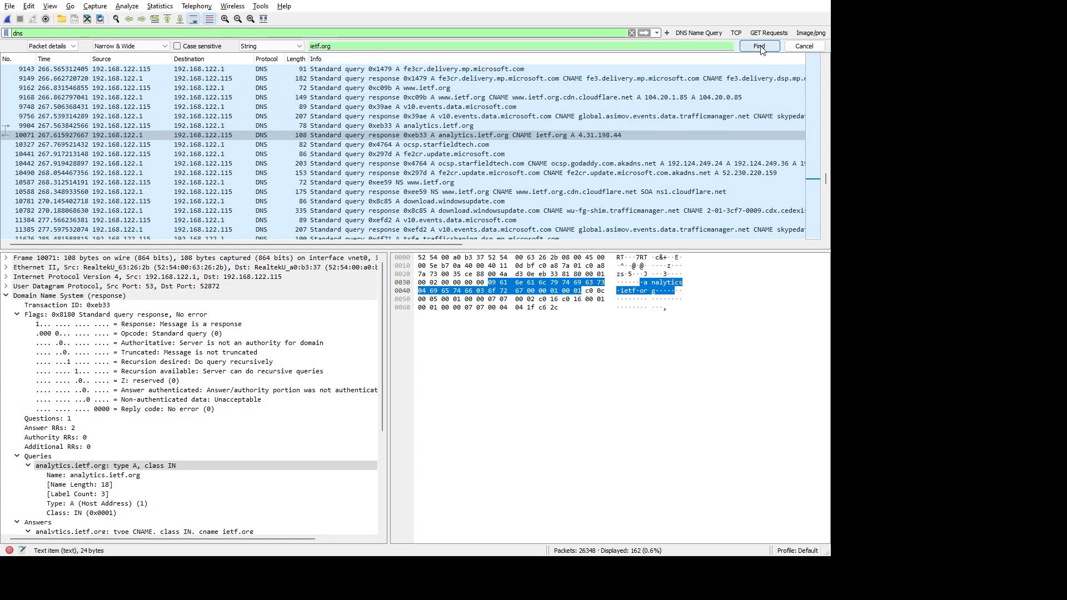
{"action": "left_click", "coordinate": [762, 50]}
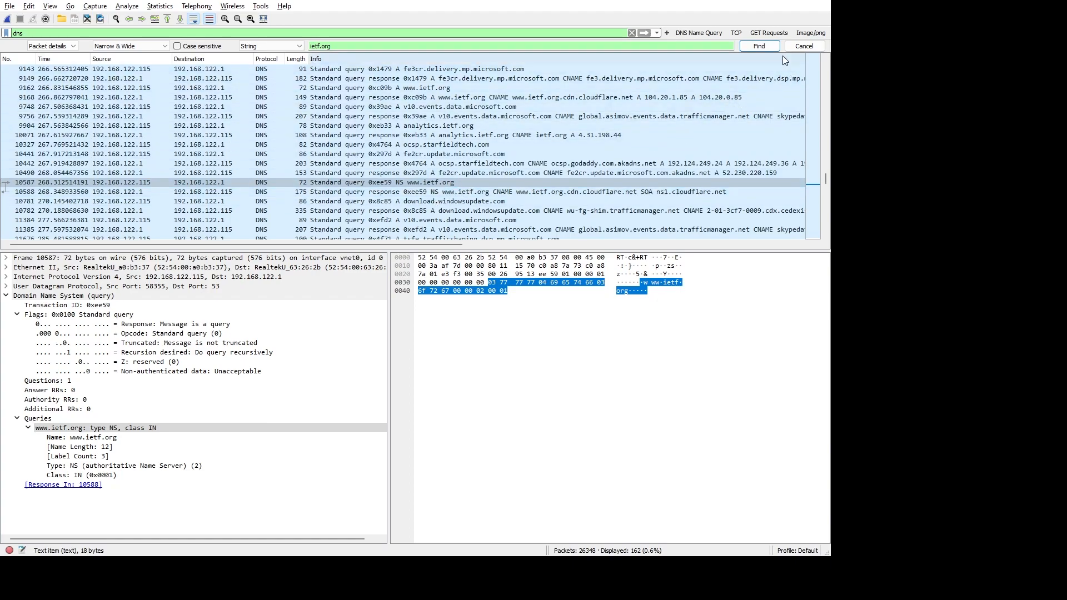
{"action": "left_click", "coordinate": [762, 46]}
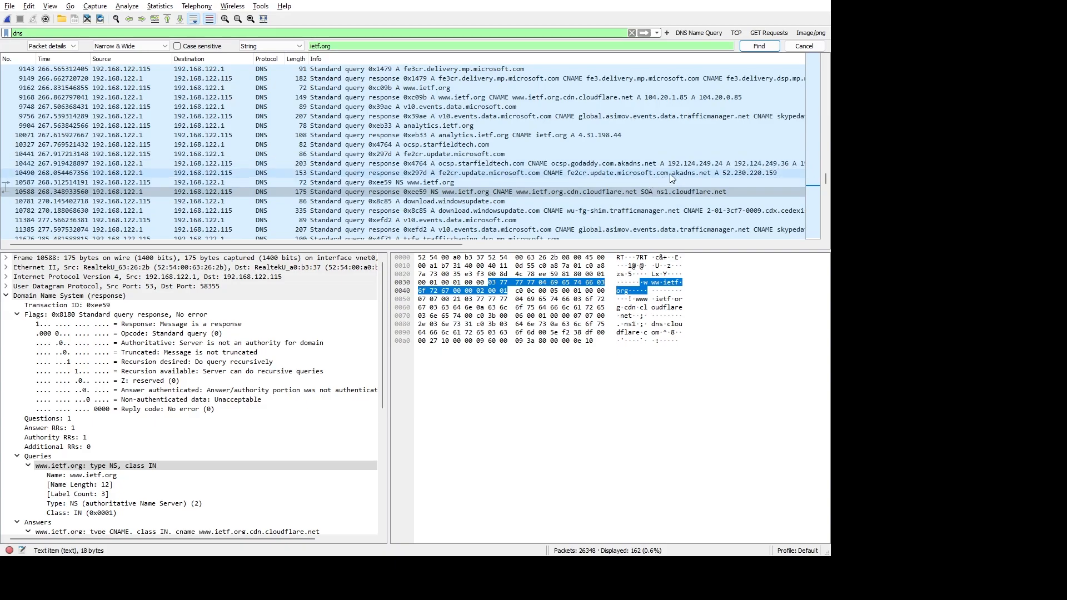
{"action": "left_click", "coordinate": [768, 49]}
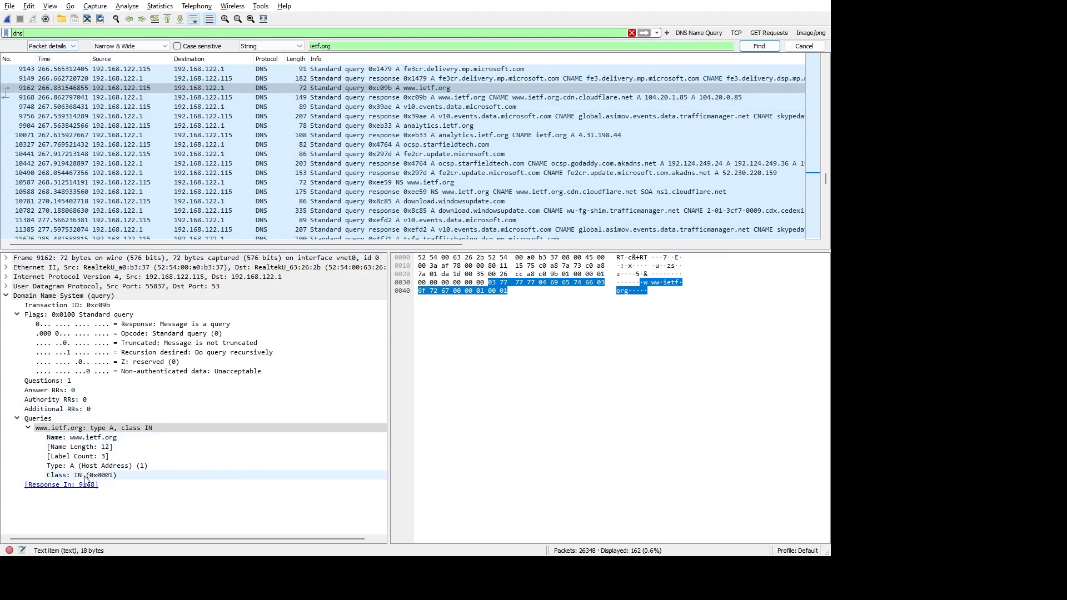
{"action": "left_click", "coordinate": [83, 439]}
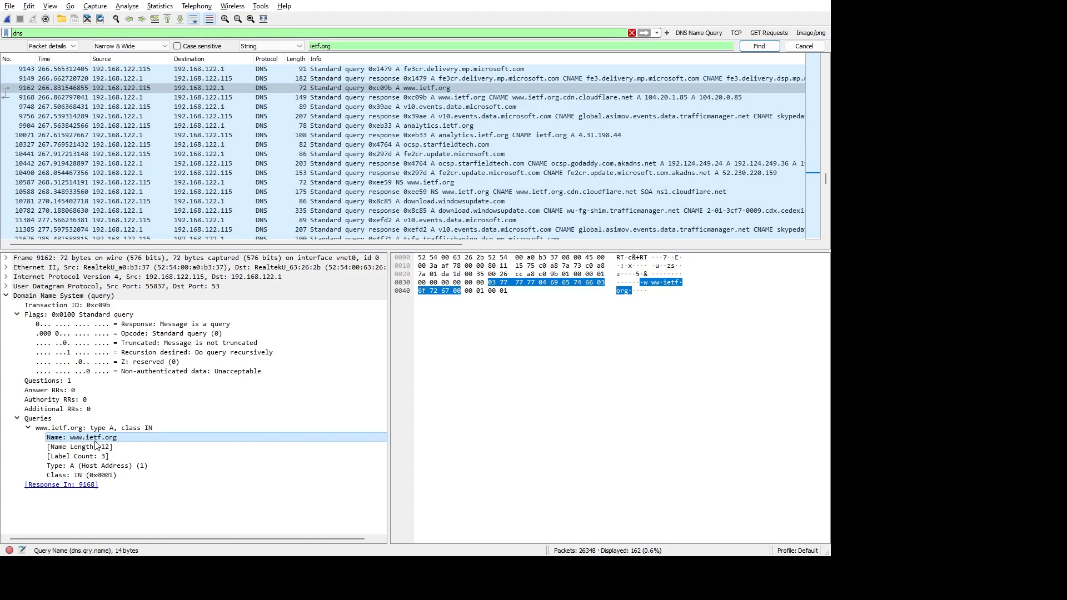
{"action": "left_click_drag", "start_coordinate": [95, 442], "coordinate": [46, 35]}
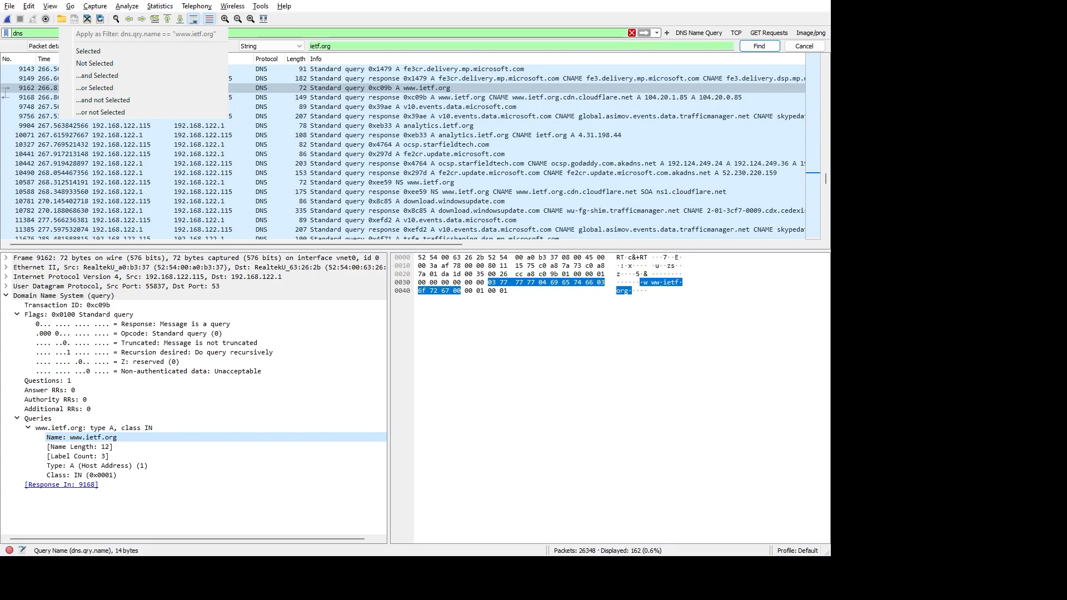
{"action": "left_click", "coordinate": [83, 52]}
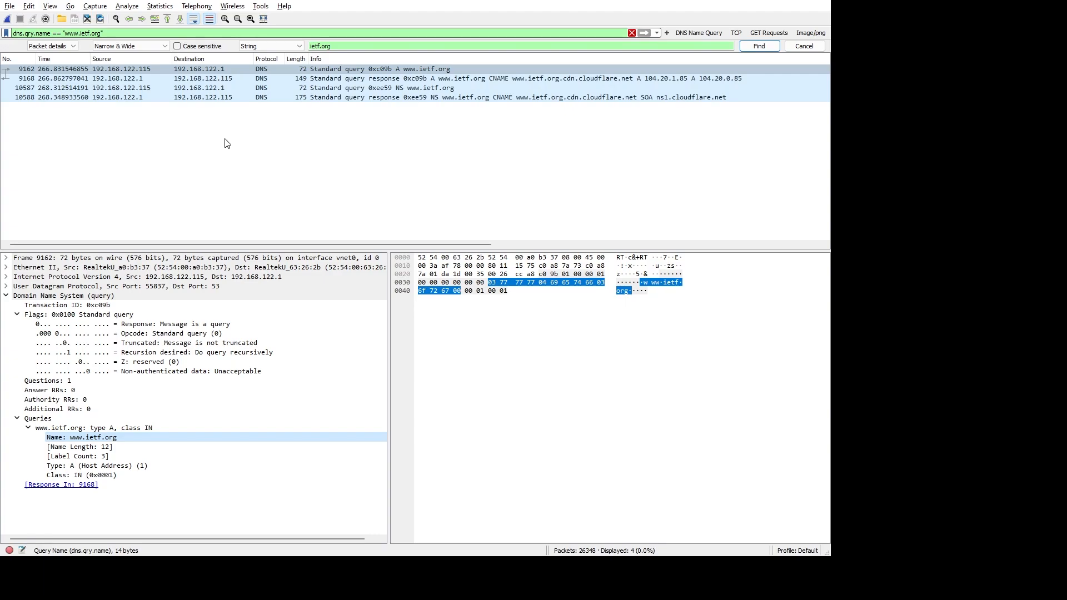
{"action": "left_click", "coordinate": [432, 100]}
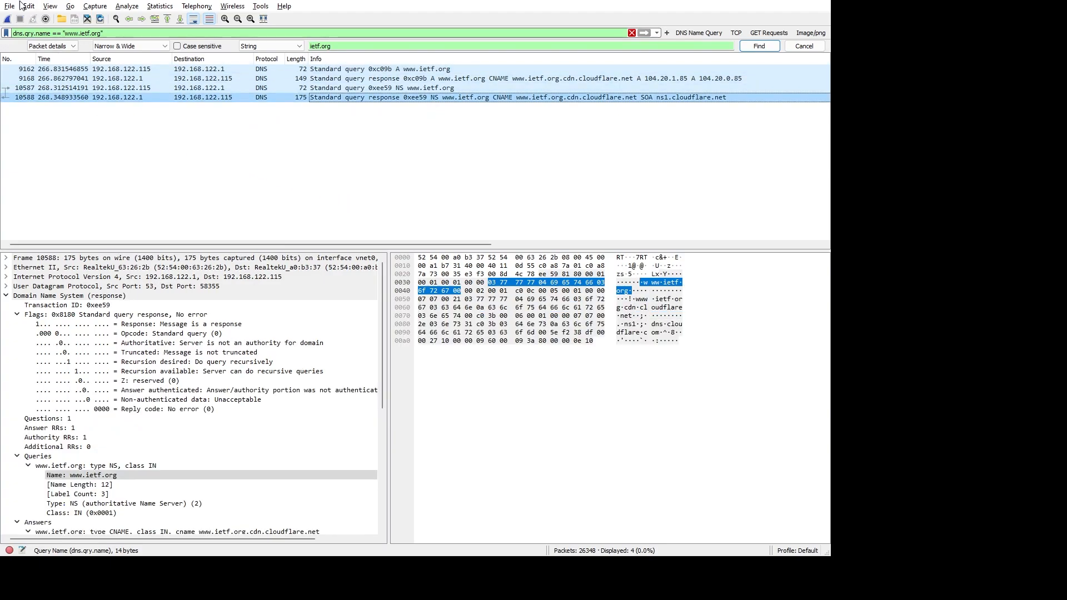
Step: Replace the display filter with the saved DNS Name Query filter, dns.flags == 0x0100
{"action": "left_click", "coordinate": [132, 33]}
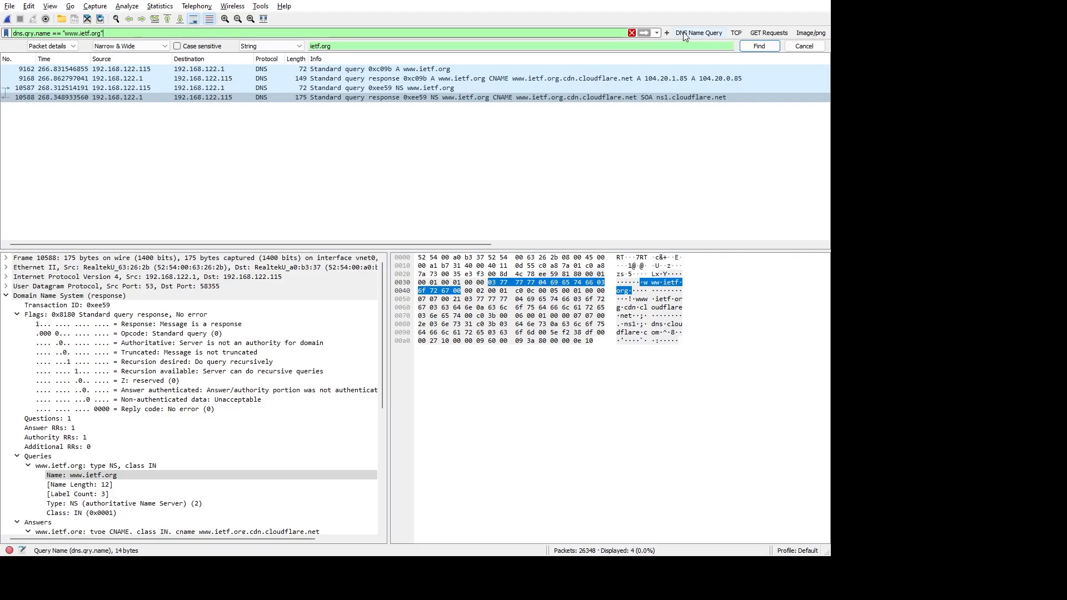
{"action": "left_click", "coordinate": [699, 33]}
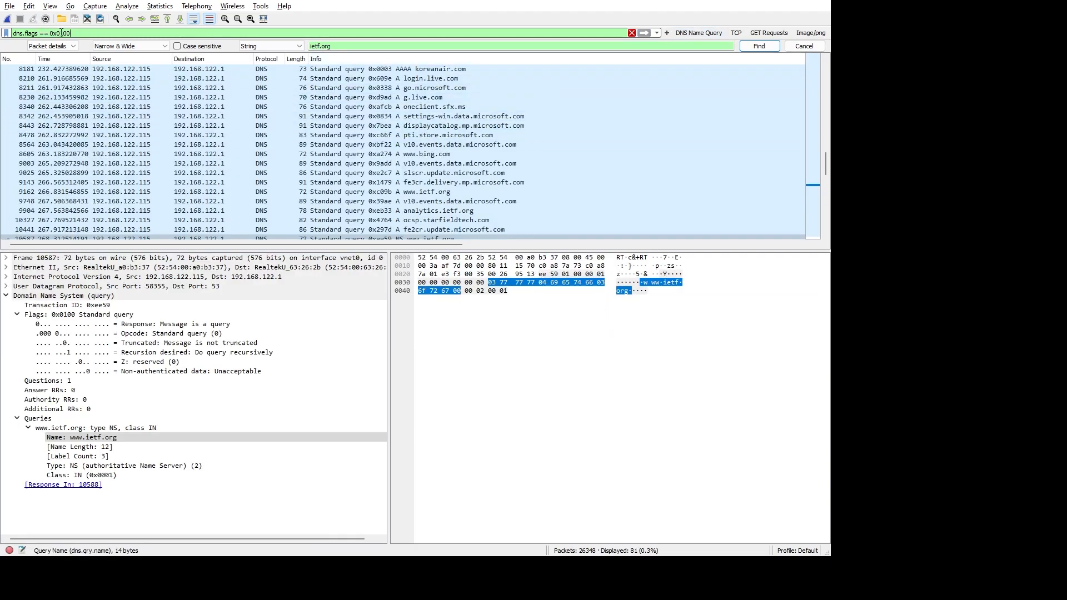
{"action": "left_click", "coordinate": [136, 33]}
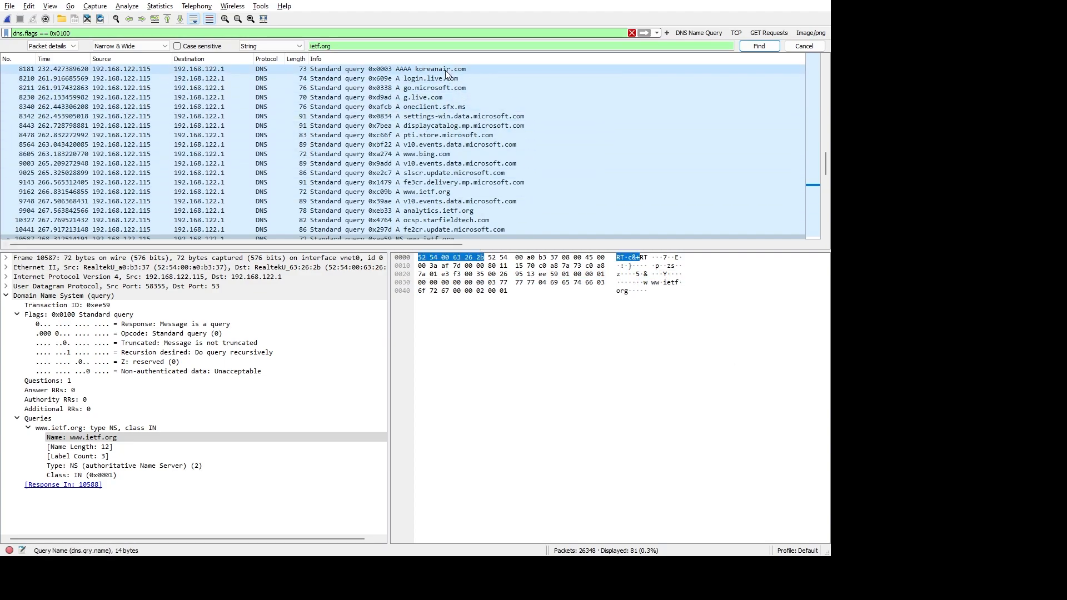
Step: Return to the start of the filtered DNS queries and step through every match for "ietf.org"
{"action": "left_click_drag", "start_coordinate": [826, 166], "coordinate": [828, 62]}
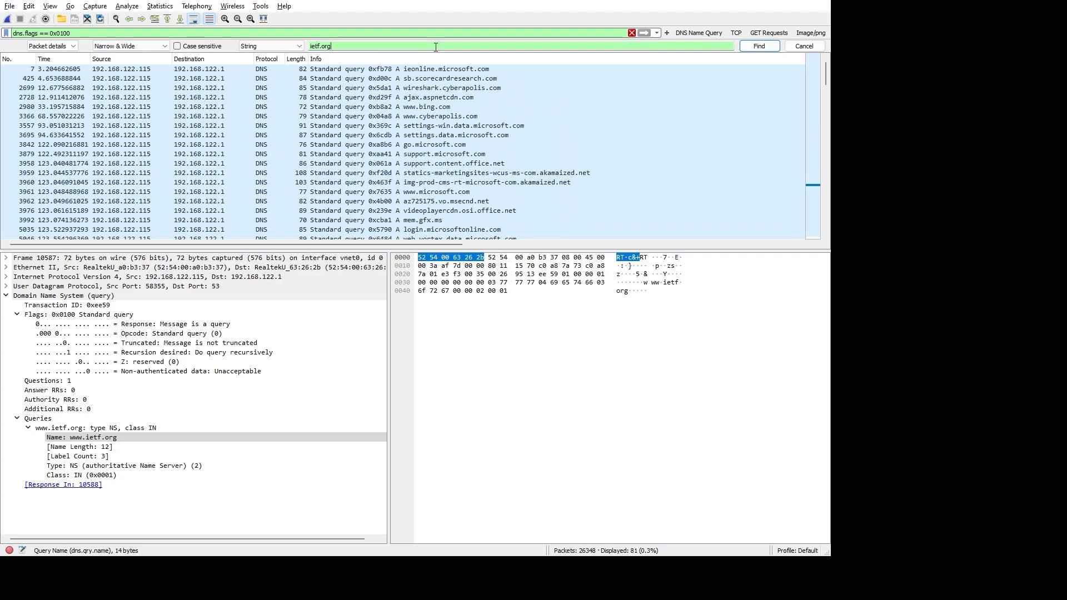
{"action": "left_click", "coordinate": [759, 46]}
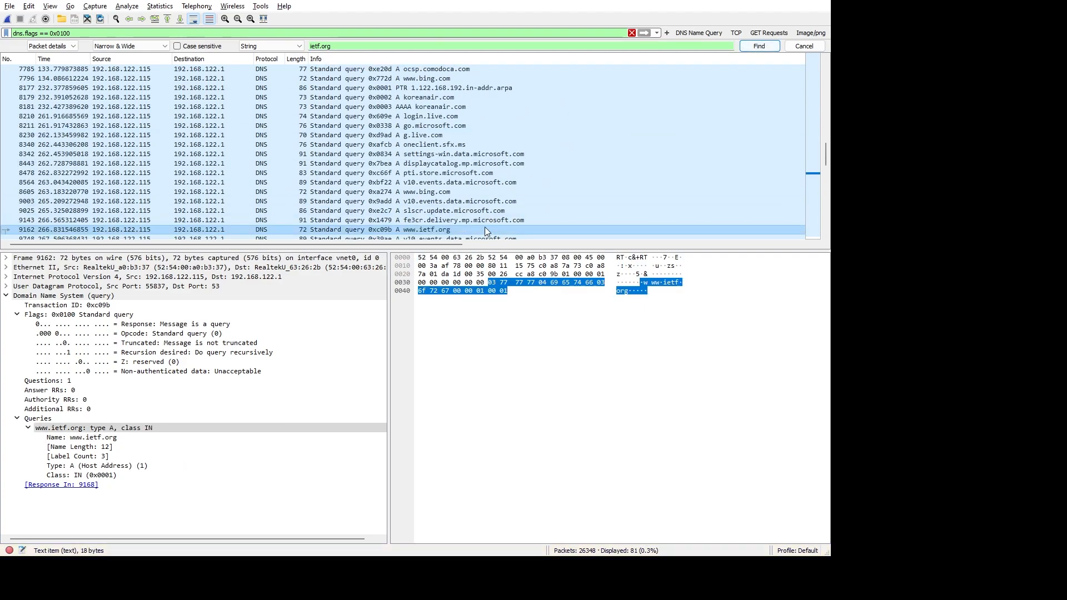
{"action": "scroll", "coordinate": [676, 90], "scroll_direction": "down", "scroll_amount": 1}
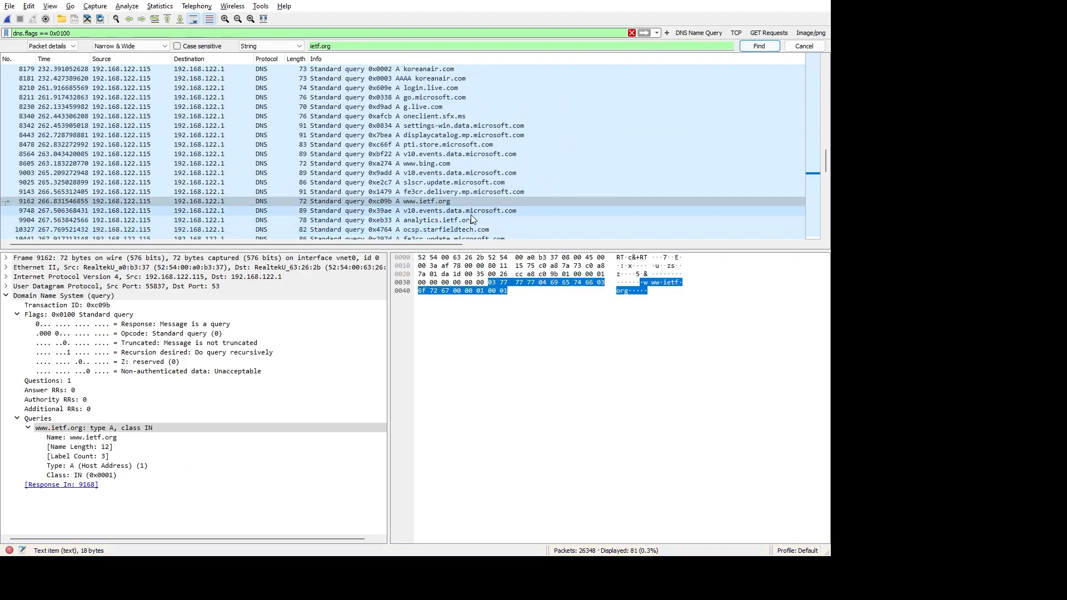
{"action": "left_click", "coordinate": [760, 47]}
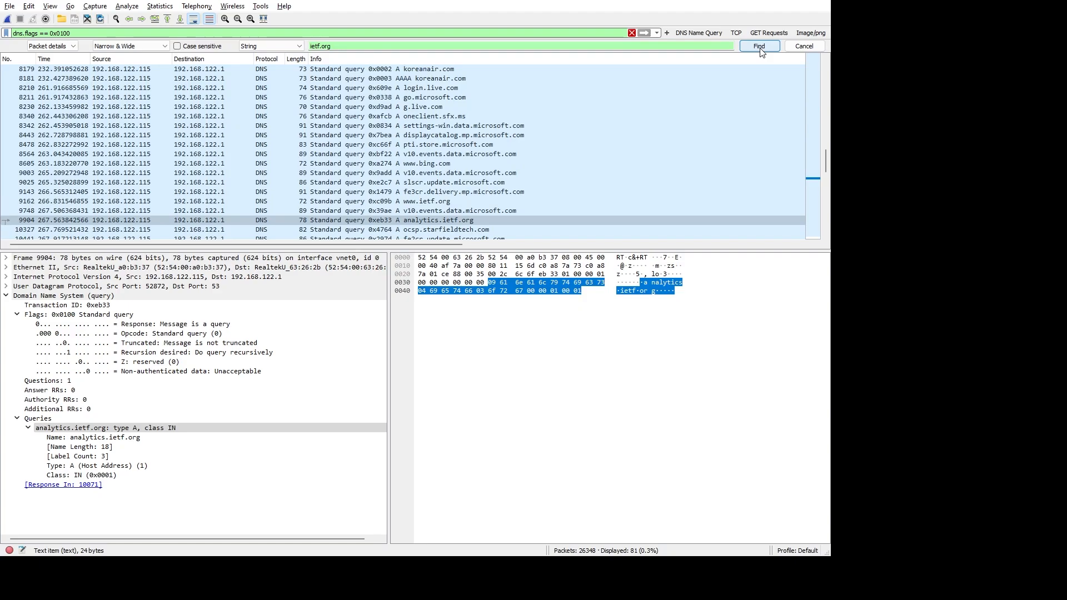
{"action": "left_click", "coordinate": [759, 47]}
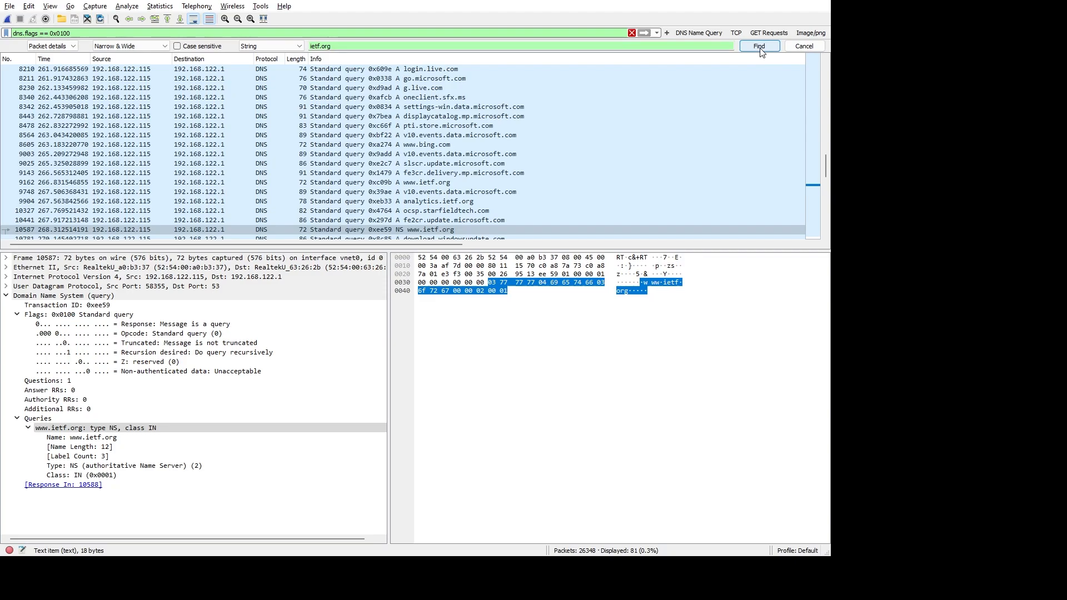
{"action": "left_click", "coordinate": [760, 47]}
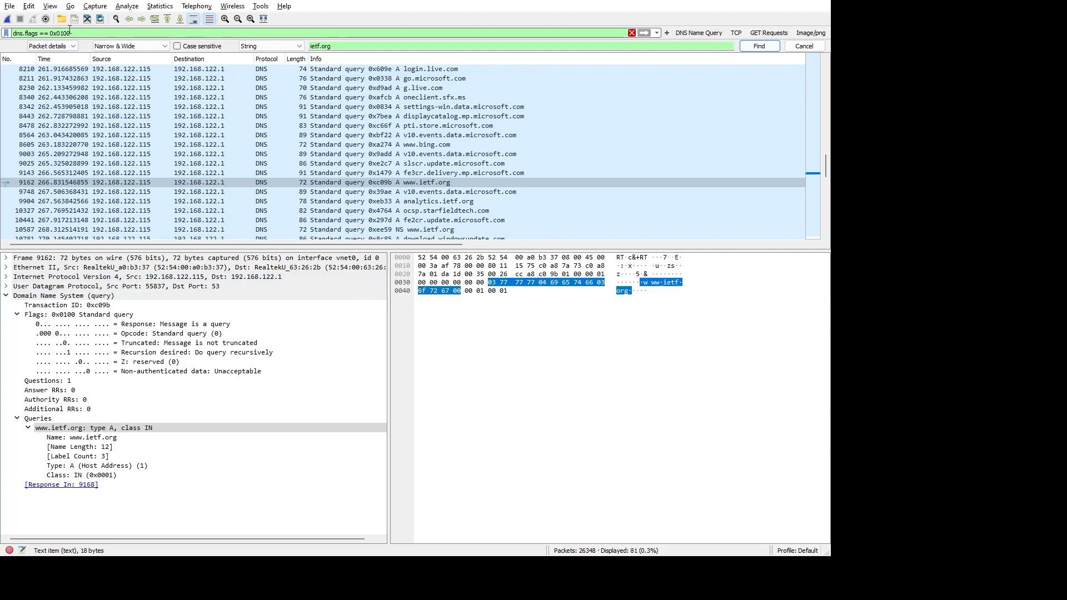
Step: Change the display filter to dns.flags == 0x8180 and look through the DNS responses to the end of the list
{"action": "left_click_drag", "start_coordinate": [58, 33], "coordinate": [71, 33]}
{"action": "type", "text": "818"}
{"action": "key", "text": "Return"}
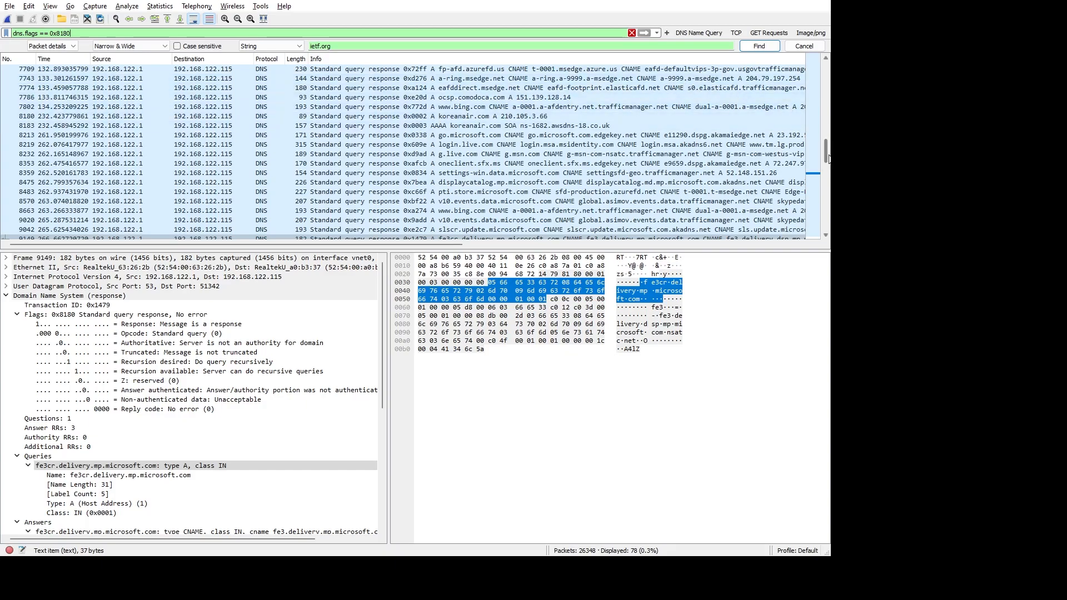
{"action": "scroll", "coordinate": [826, 158], "scroll_direction": "down", "scroll_amount": 7}
{"action": "scroll", "coordinate": [402, 150], "scroll_direction": "down", "scroll_amount": 3}
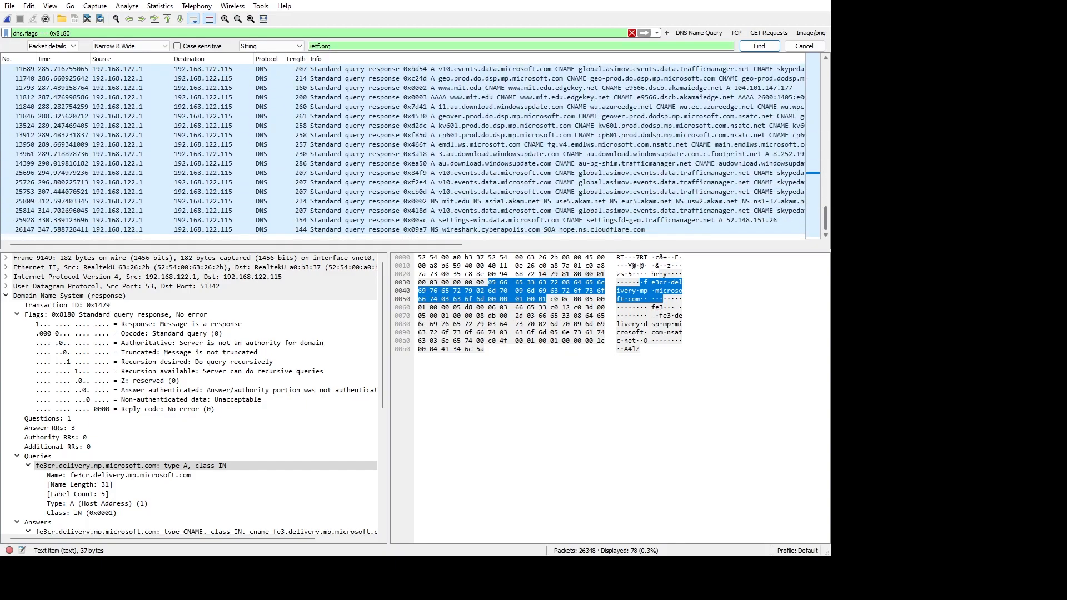
Step: Select the last DNS response in the list, the NS response for wireshark.cyberapolis.com, and examine its authoritative nameserver details
{"action": "left_click", "coordinate": [16, 231]}
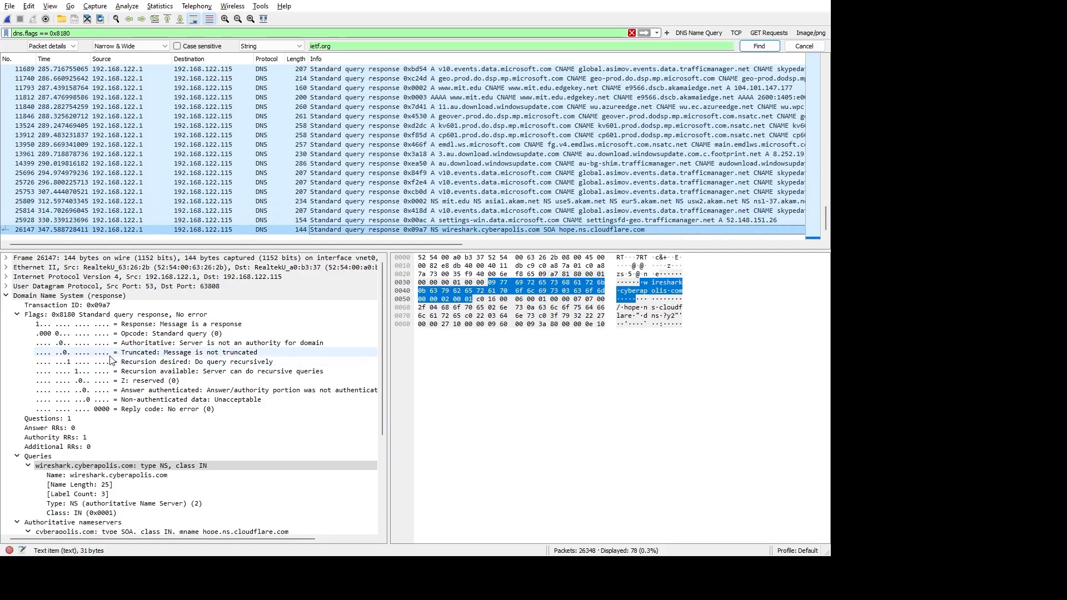
{"action": "scroll", "coordinate": [114, 360], "scroll_direction": "down", "scroll_amount": 5}
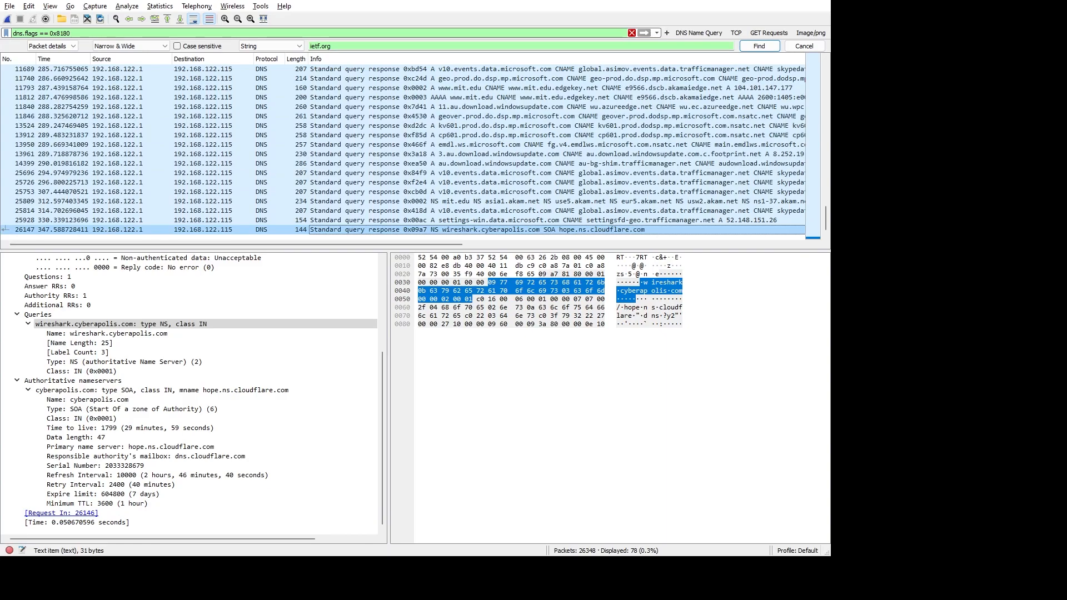
{"action": "key", "text": "alt+Tab"}
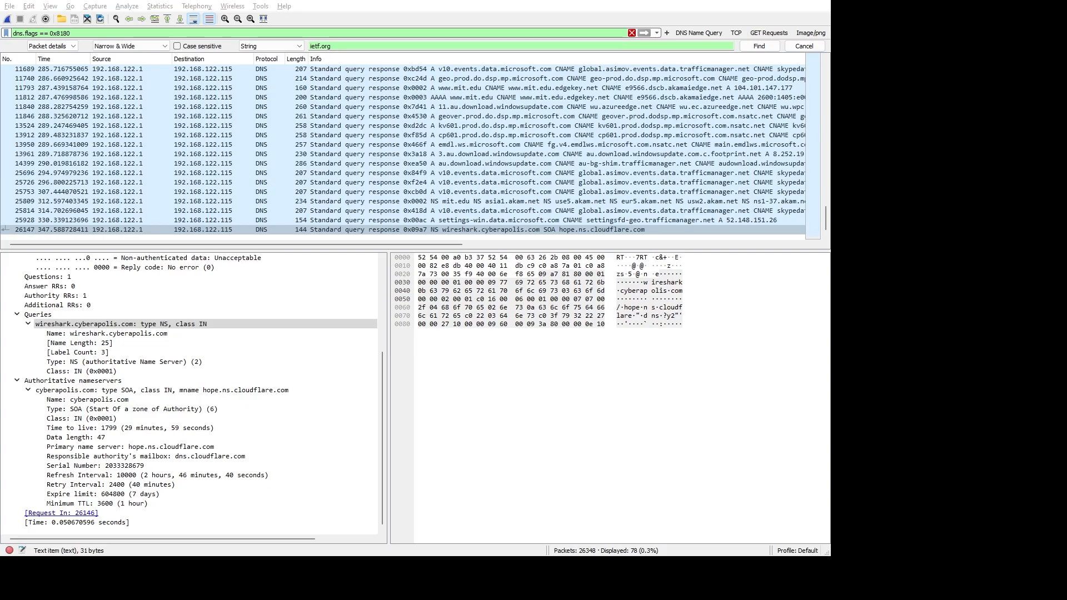
Step: Replace the display filter with dns.qry.name contains "ietf.org" and apply it
{"action": "left_click", "coordinate": [115, 33]}
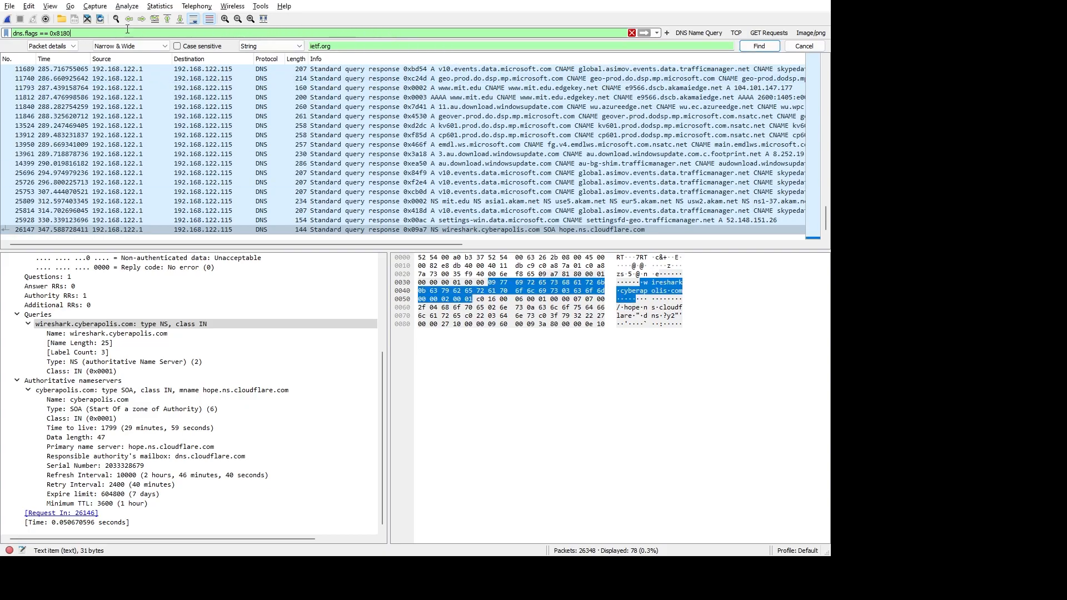
{"action": "left_click_drag", "start_coordinate": [72, 34], "coordinate": [3, 33]}
{"action": "type", "text": "dns.qry.name contains \"ietf.org\""}
{"action": "key", "text": "Return"}
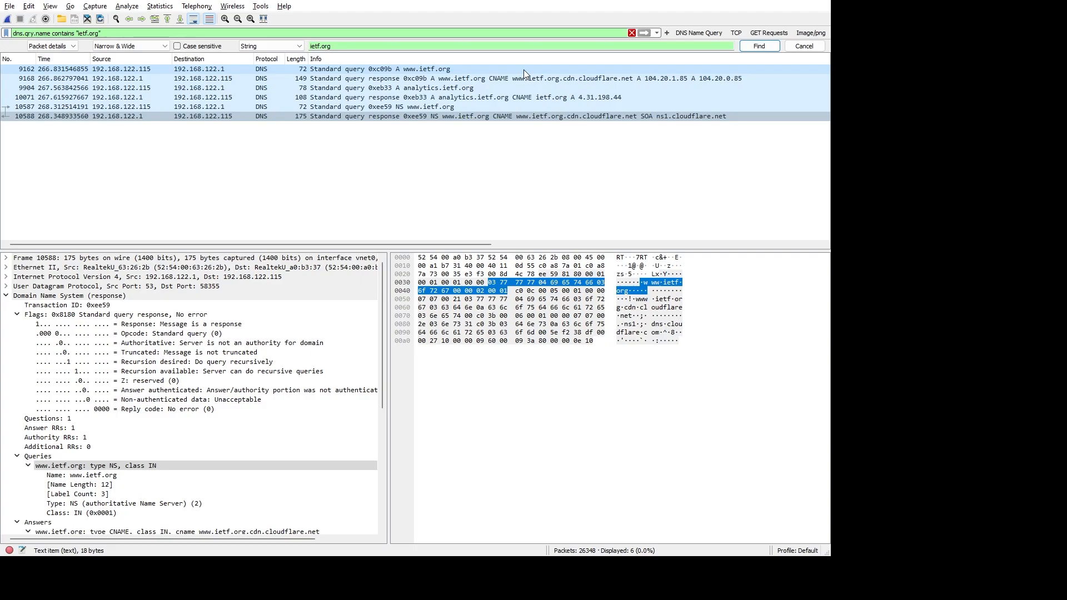
{"action": "left_click", "coordinate": [452, 69]}
{"action": "left_click", "coordinate": [453, 79]}
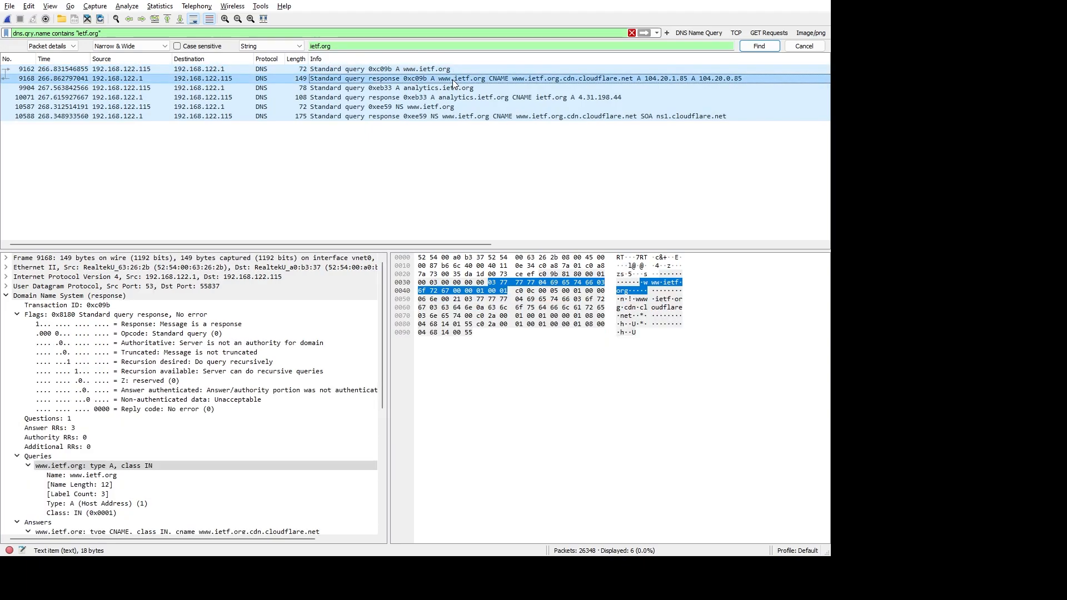
{"action": "left_click", "coordinate": [419, 71]}
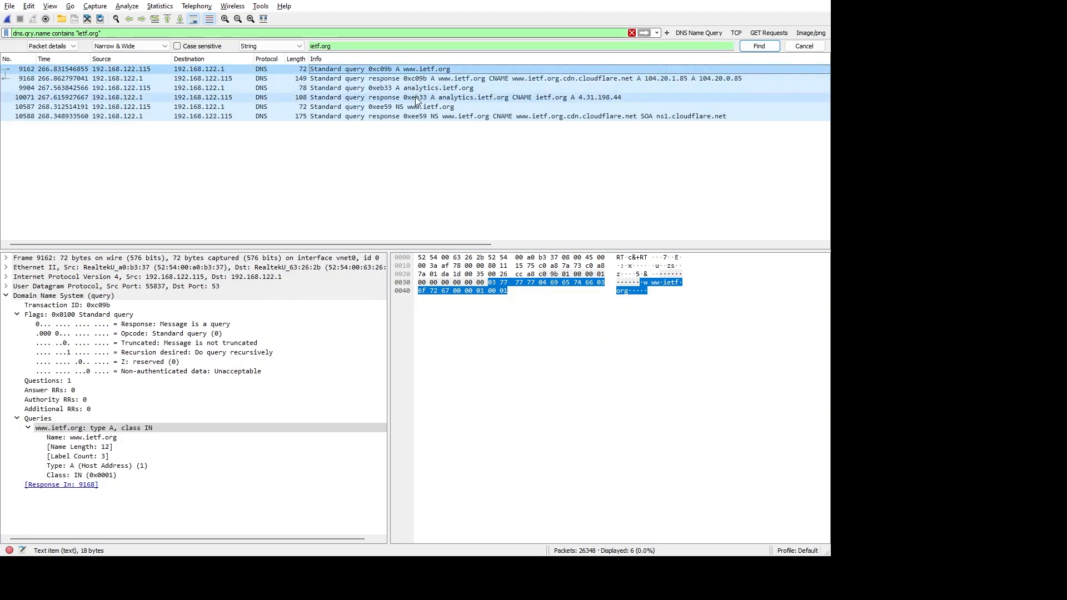